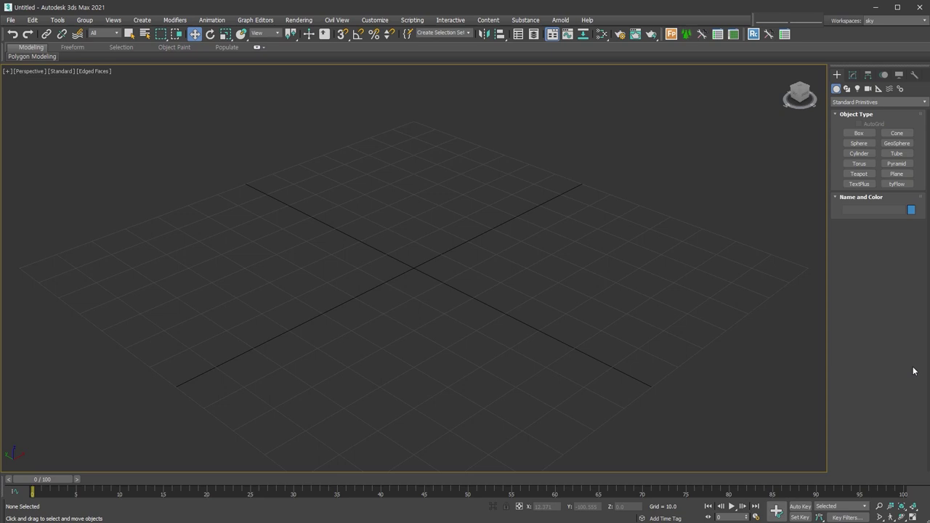
Draw a teapot at the grid centre, then undo it.
click(859, 174)
mouse_move(420, 273)
mouse_down()
mouse_move(434, 331)
mouse_move(557, 311)
mouse_up()
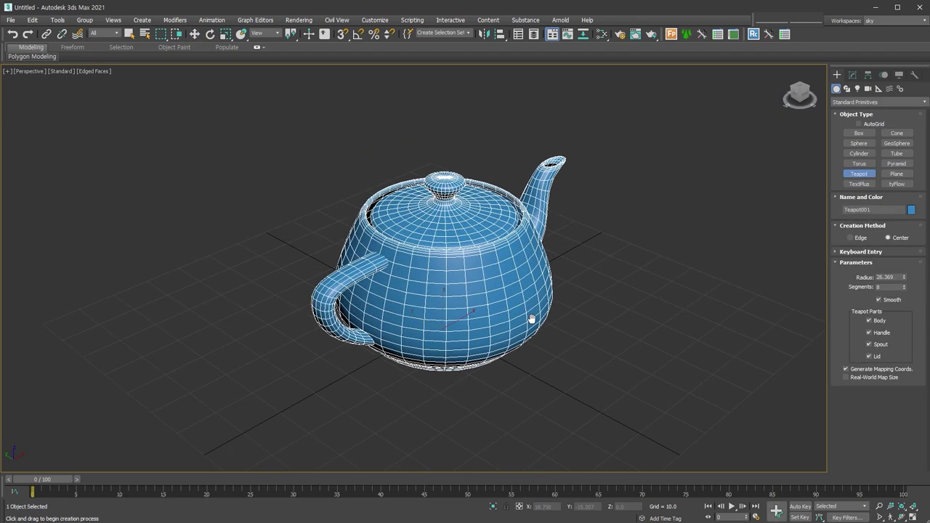
key(ctrl+z)
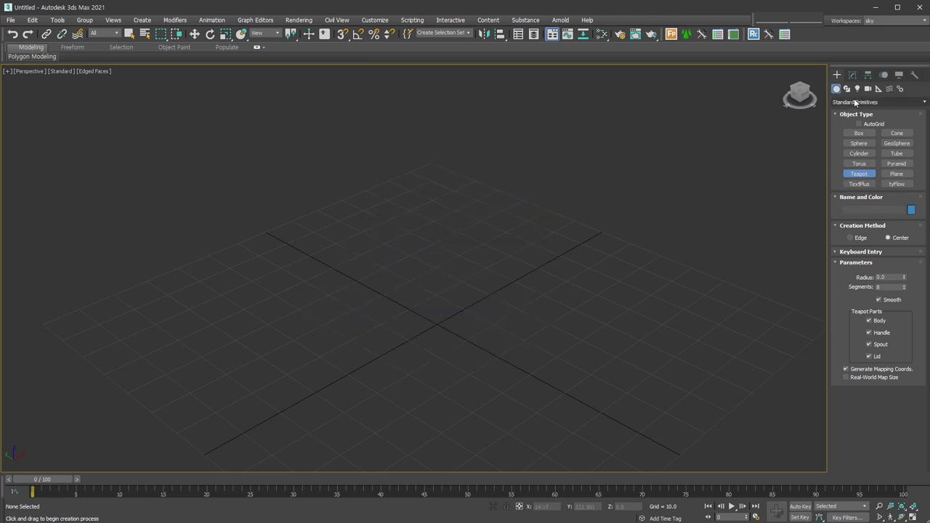
Place the jeju_C statue from the JOYCG_OBJ library at the grid centre.
click(854, 101)
click(862, 277)
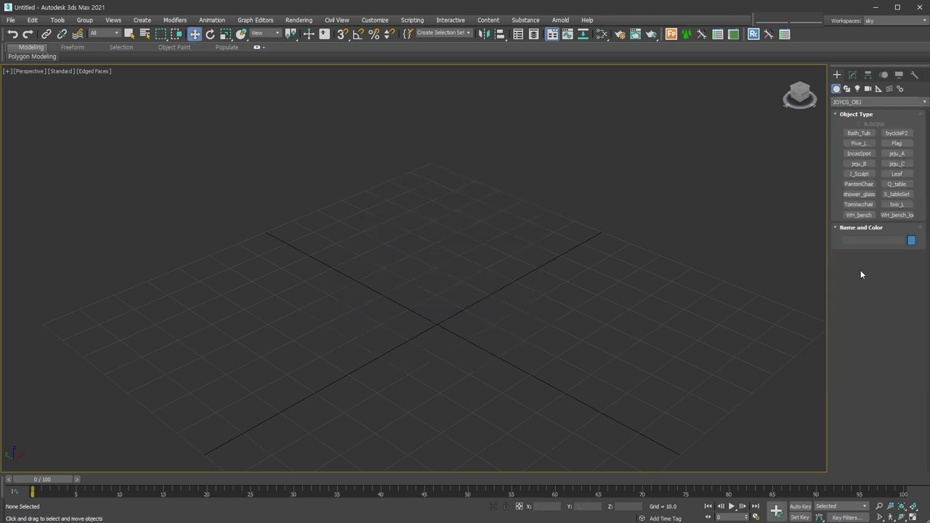
click(897, 154)
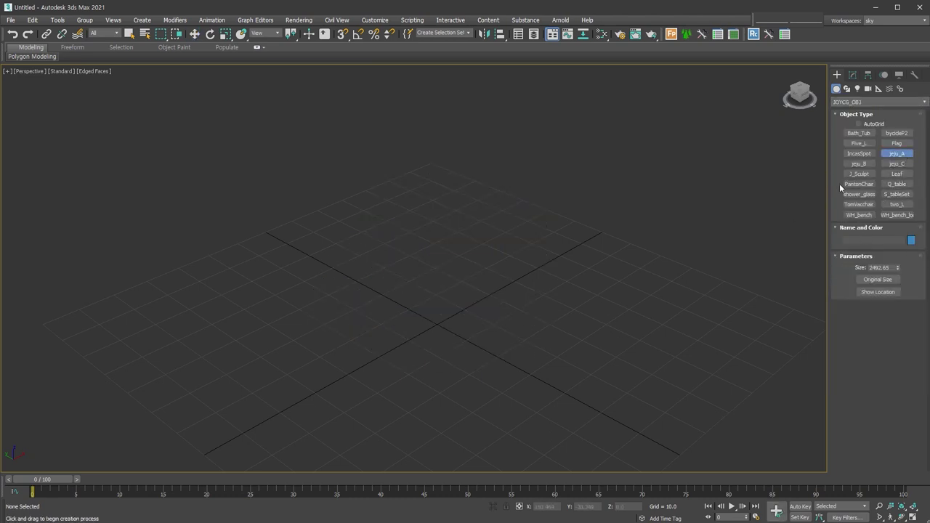
click(897, 164)
drag(430, 327, 489, 311)
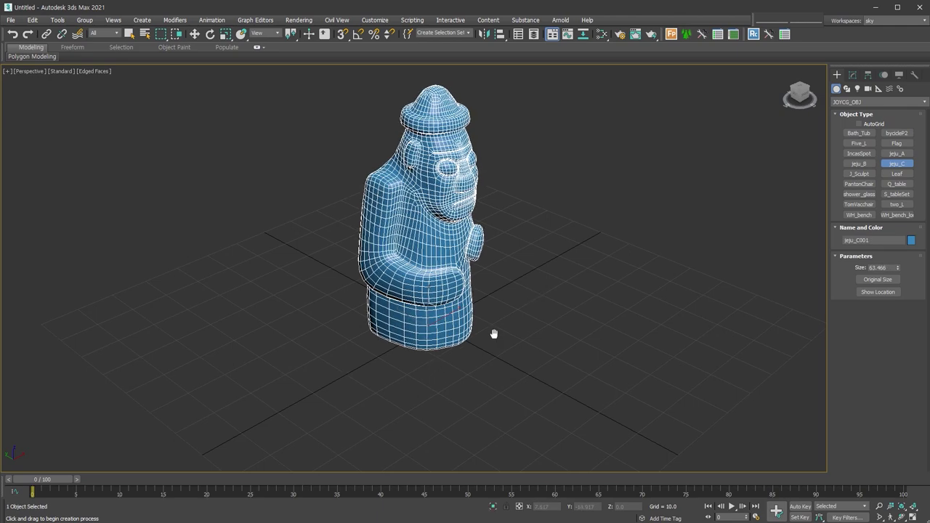
alt+middle_drag(489, 311, 489, 339)
Return the Create category to Standard Primitives.
click(879, 103)
click(859, 134)
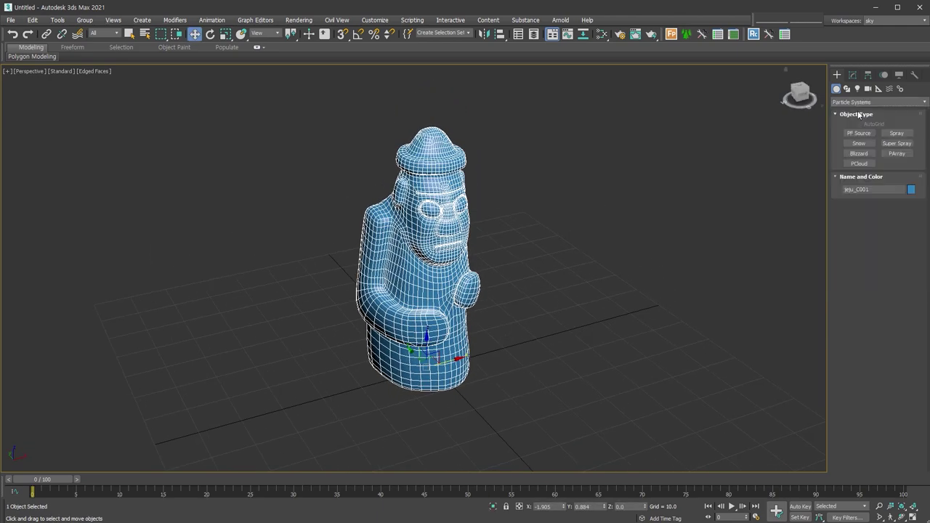
click(863, 103)
click(865, 87)
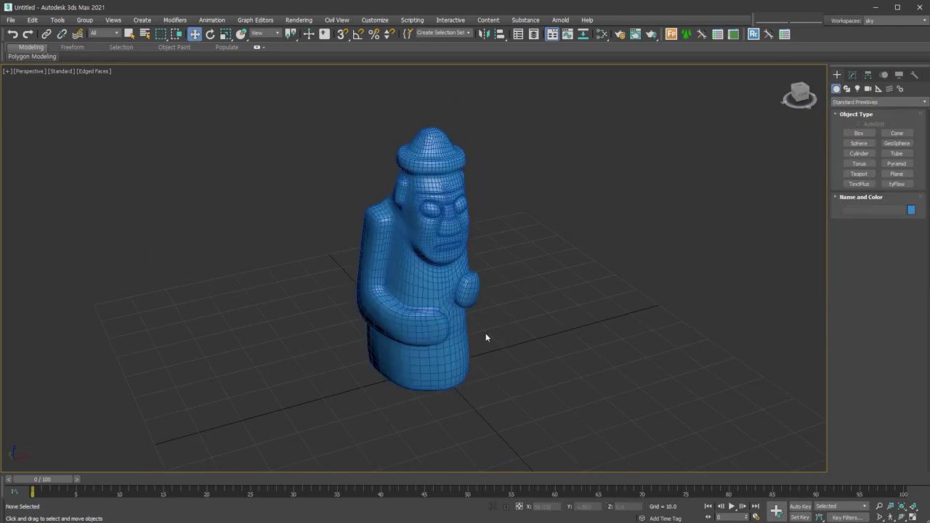
Change the statue's object colour to light grey and turn the view to face it.
click(911, 210)
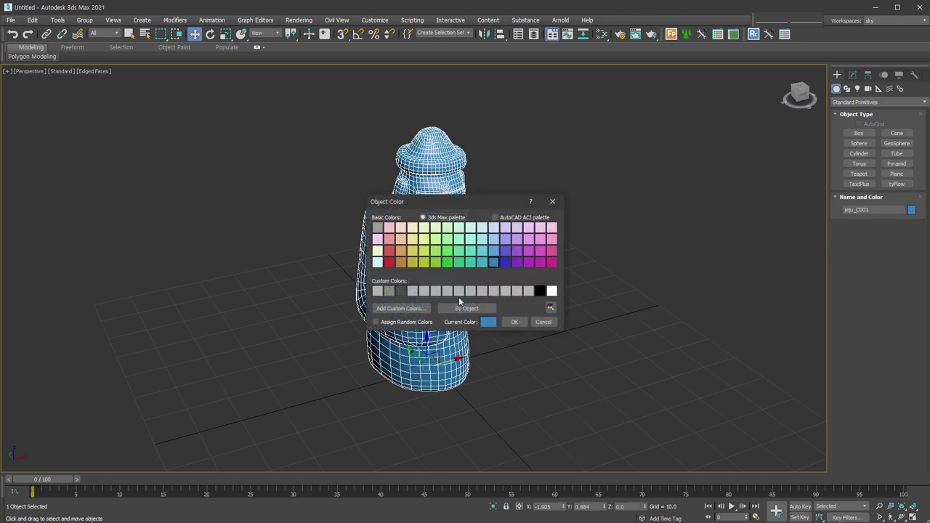
click(383, 292)
click(514, 322)
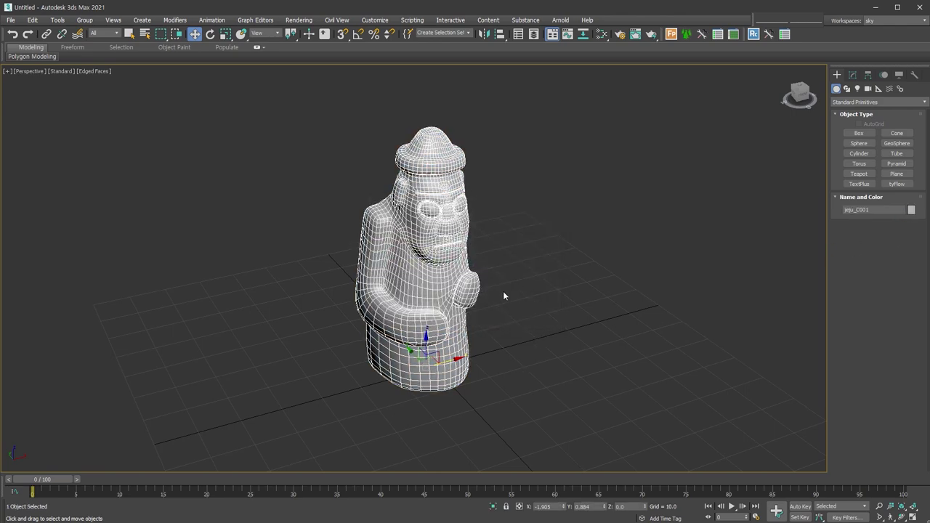
alt+middle_drag(504, 291, 484, 325)
mouse_move(460, 421)
alt+middle_down()
mouse_move(442, 421)
mouse_move(445, 415)
alt+middle_up()
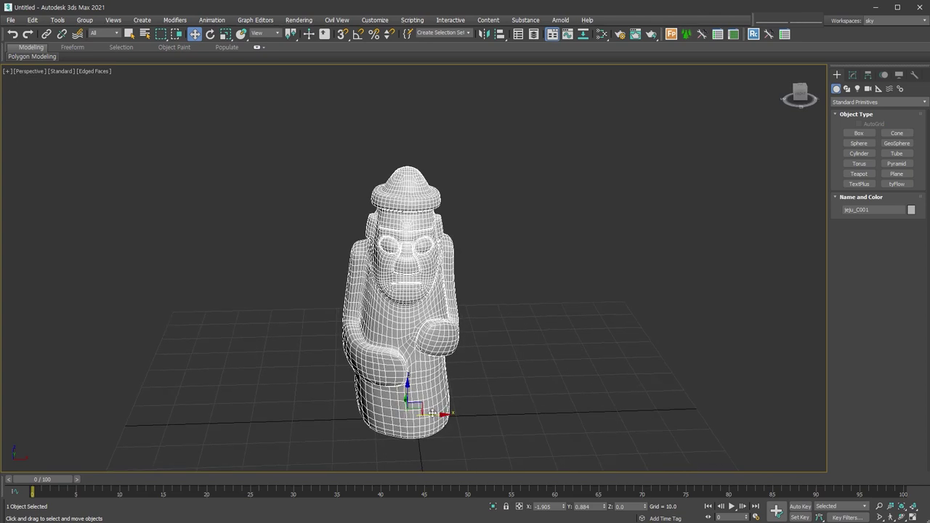
right_click(438, 365)
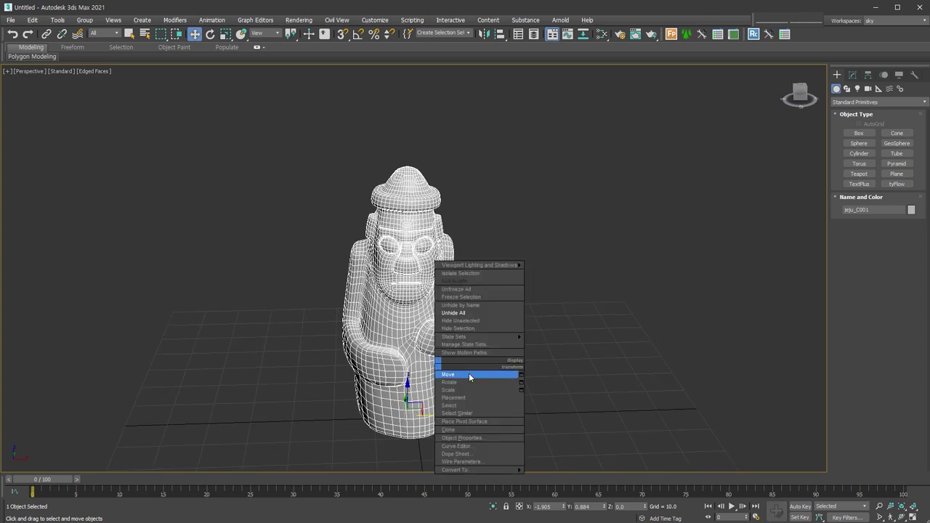
click(469, 374)
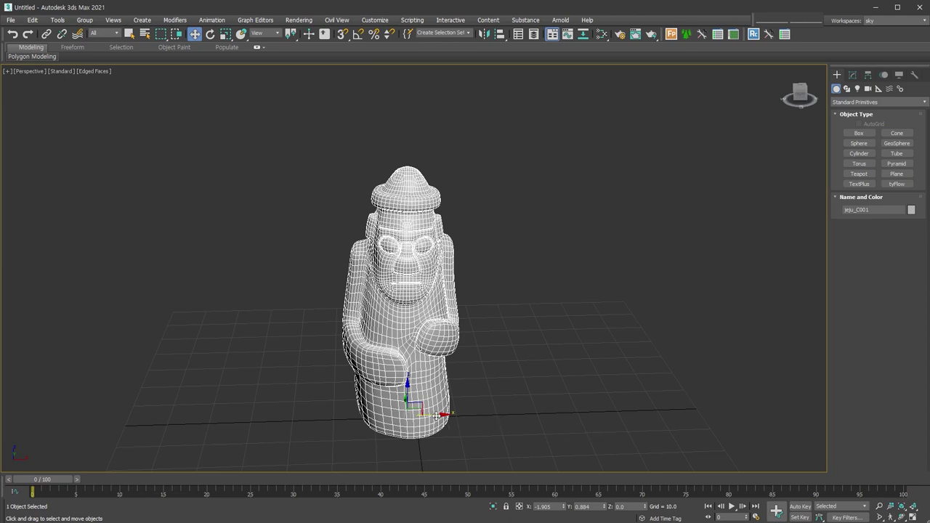
shift+drag(436, 415, 574, 413)
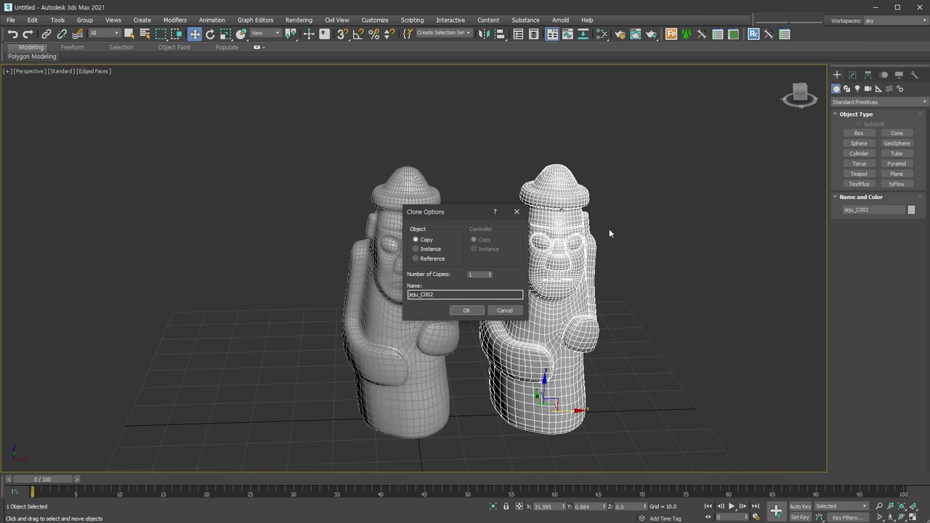
double_click(490, 273)
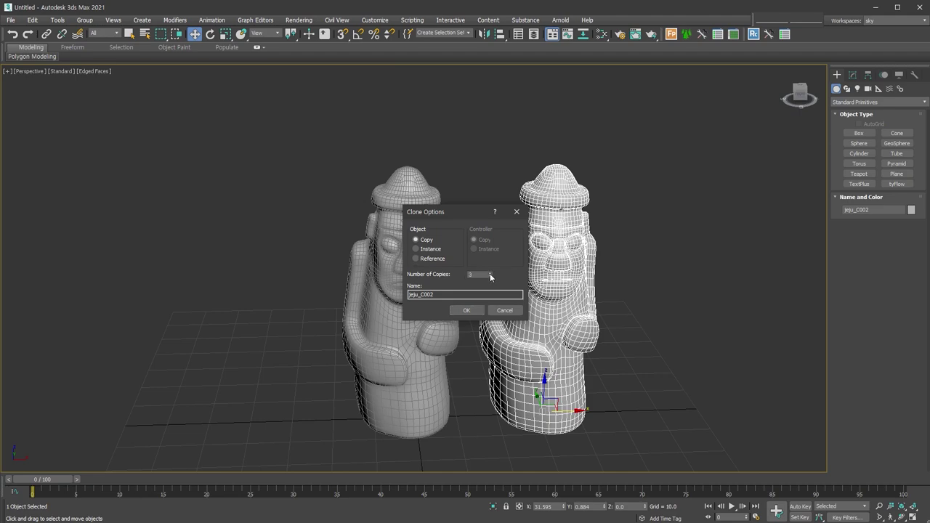
click(465, 311)
middle_drag(654, 316, 518, 316)
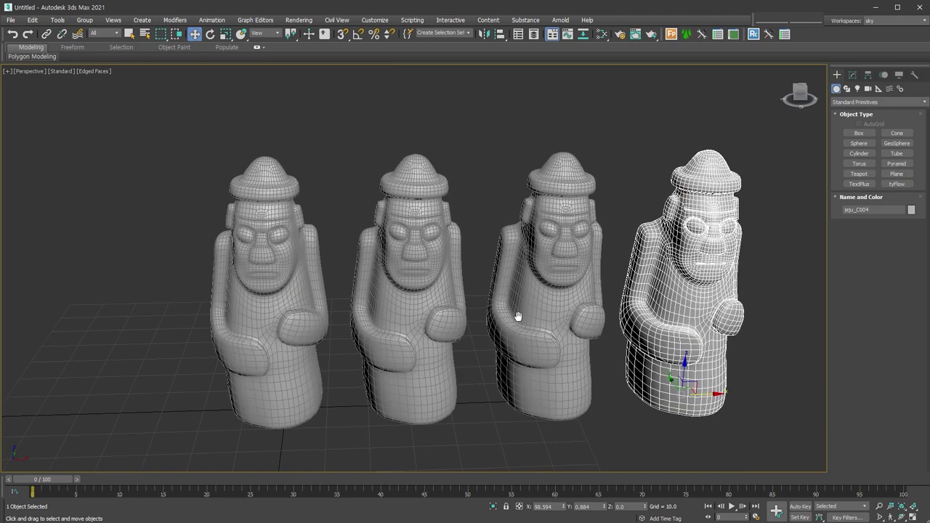
key(ctrl+z)
key(shift+z)
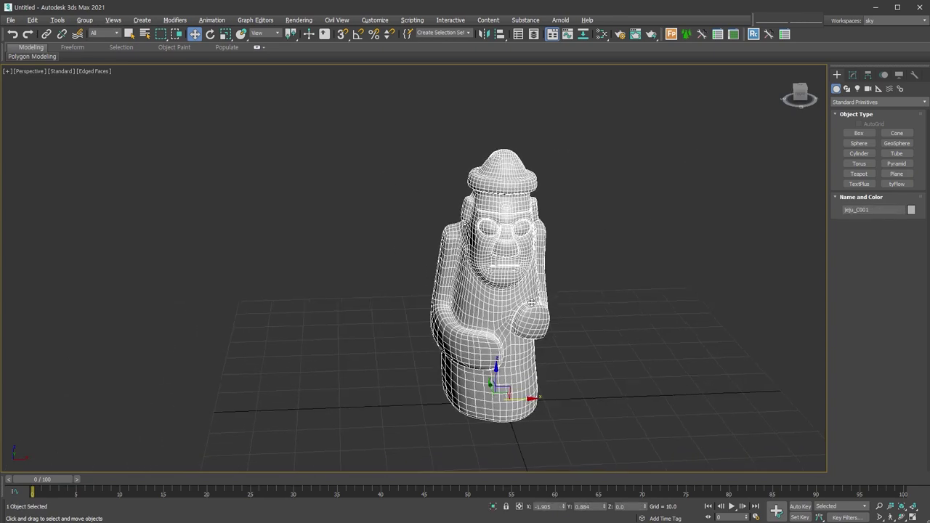
scroll(551, 301, up, 4)
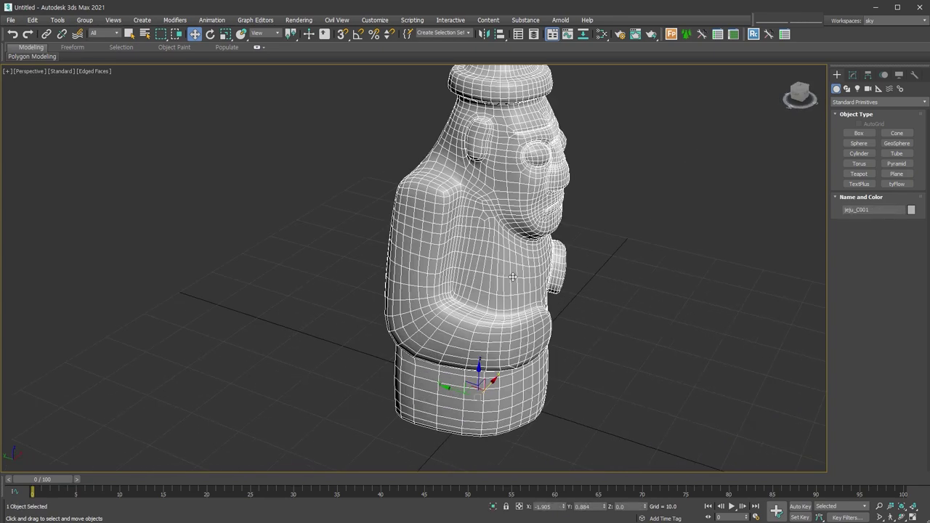
right_click(513, 276)
click(548, 292)
scroll(548, 292, down, 4)
shift+drag(513, 372, 494, 358)
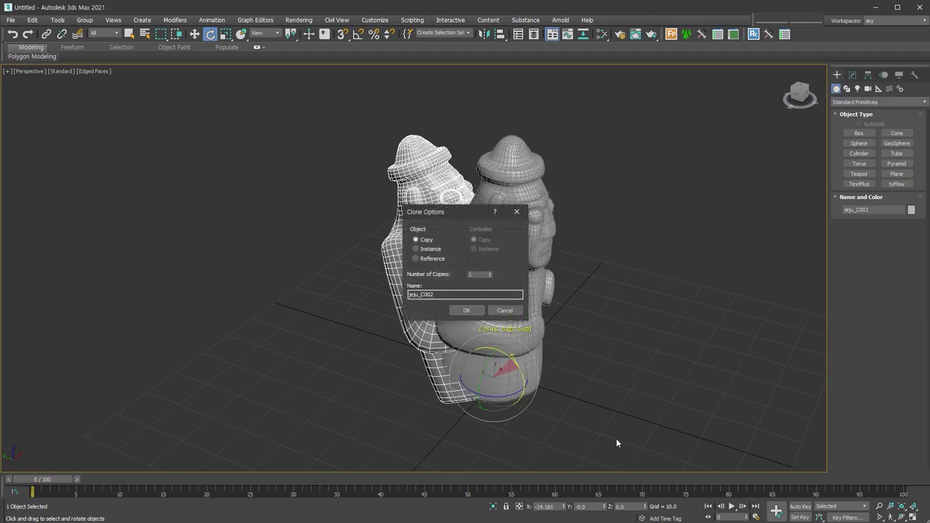
click(471, 309)
key(ctrl+z)
alt+middle_drag(677, 376, 645, 329)
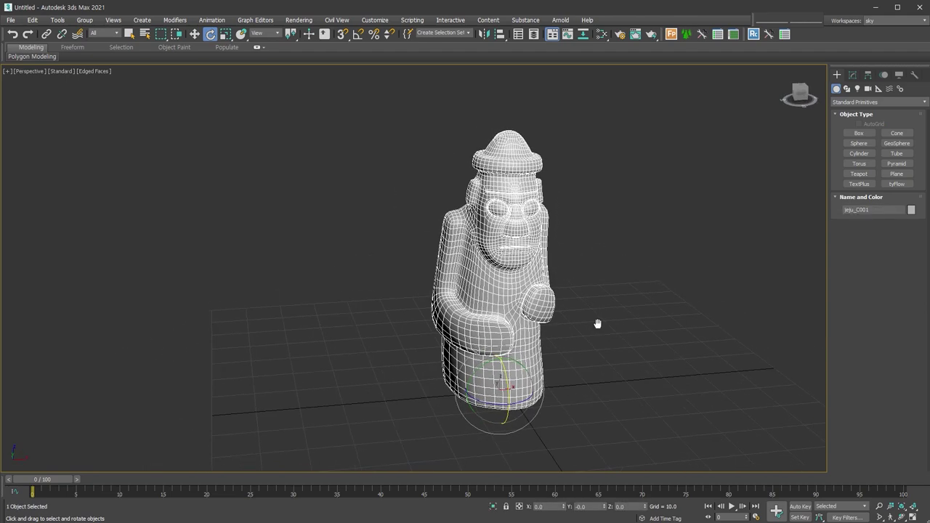
right_click(412, 285)
click(432, 311)
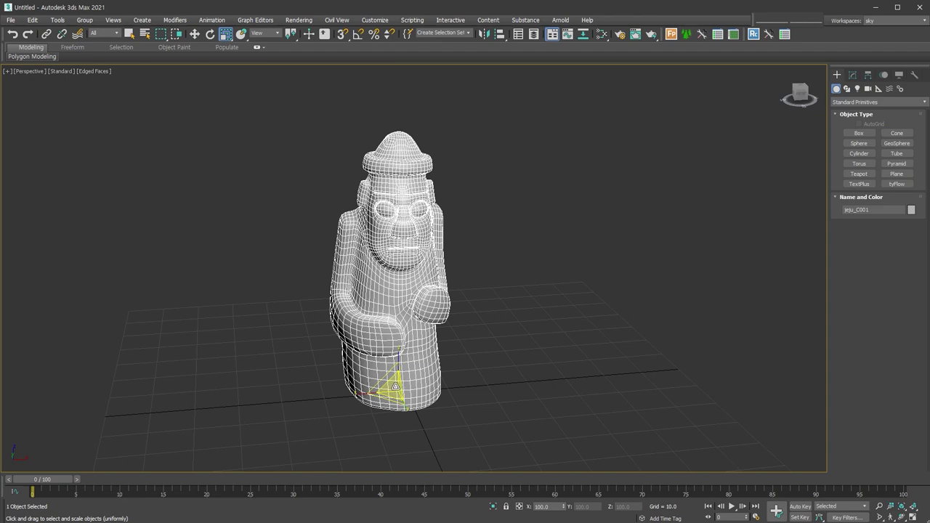
scroll(404, 364, up, 5)
shift+drag(409, 329, 410, 382)
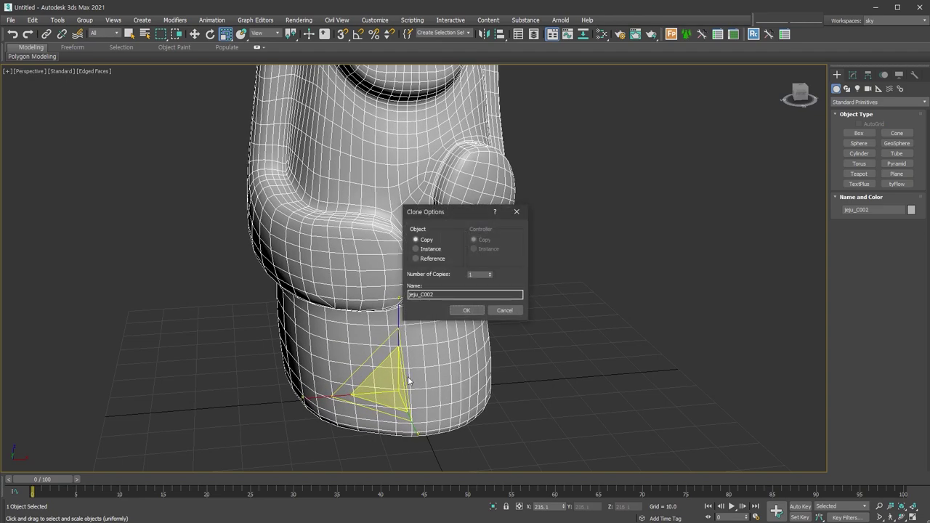
click(474, 308)
key(w)
scroll(646, 407, down, 3)
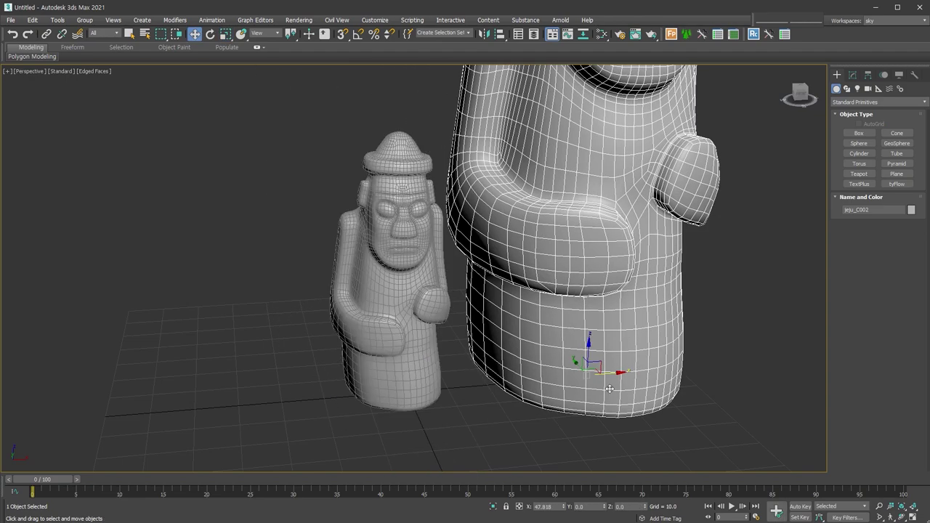
scroll(647, 407, down, 2)
click(644, 407)
click(631, 385)
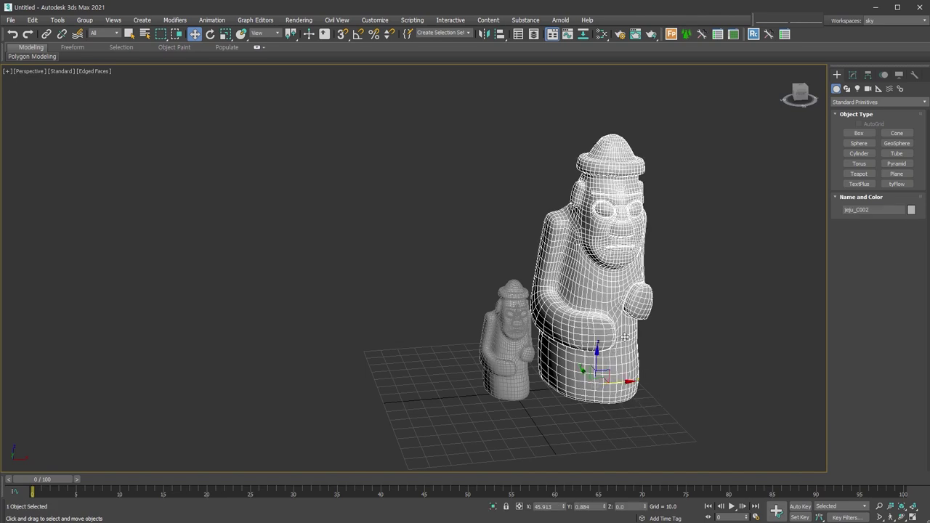
key(alt+q)
click(449, 322)
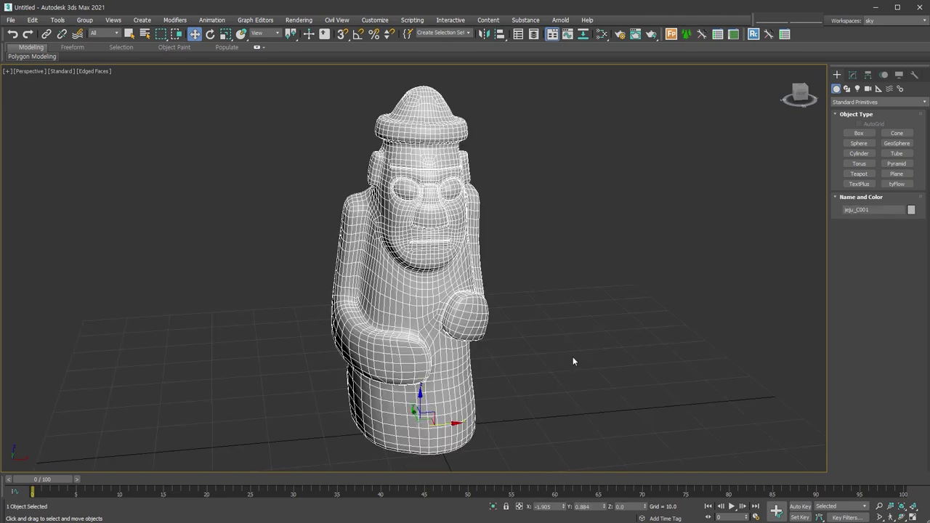
Try in-place and Shift-drag clones of the statue, cancelling each so one statue remains.
key(ctrl+v)
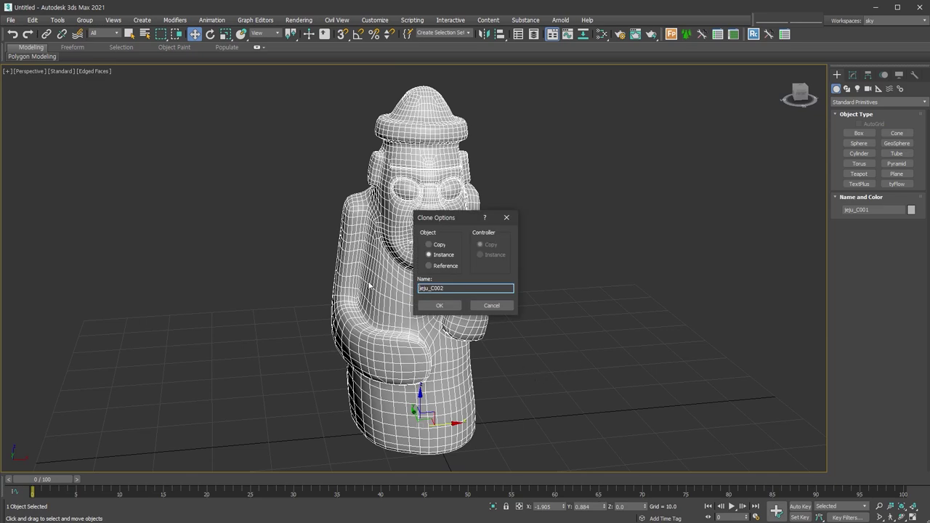
key(Return)
drag(450, 422, 560, 413)
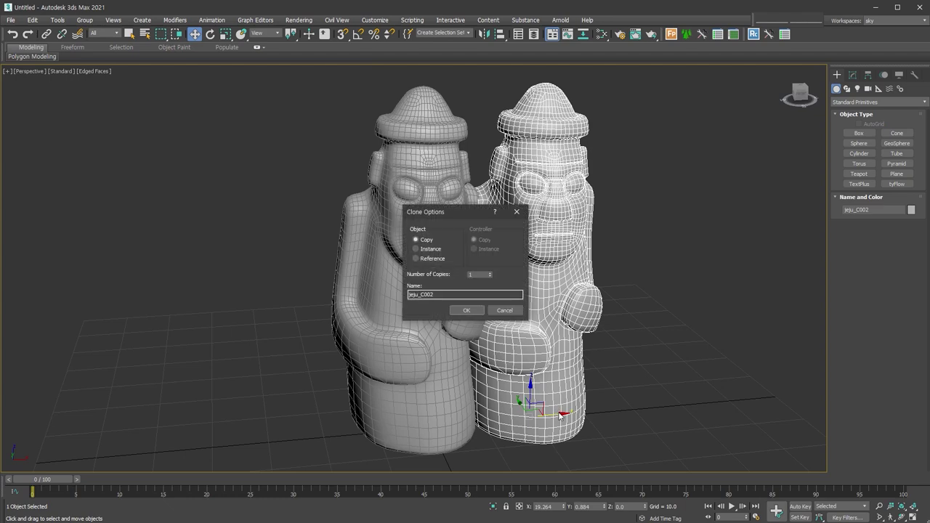
click(505, 311)
shift+drag(452, 424, 558, 418)
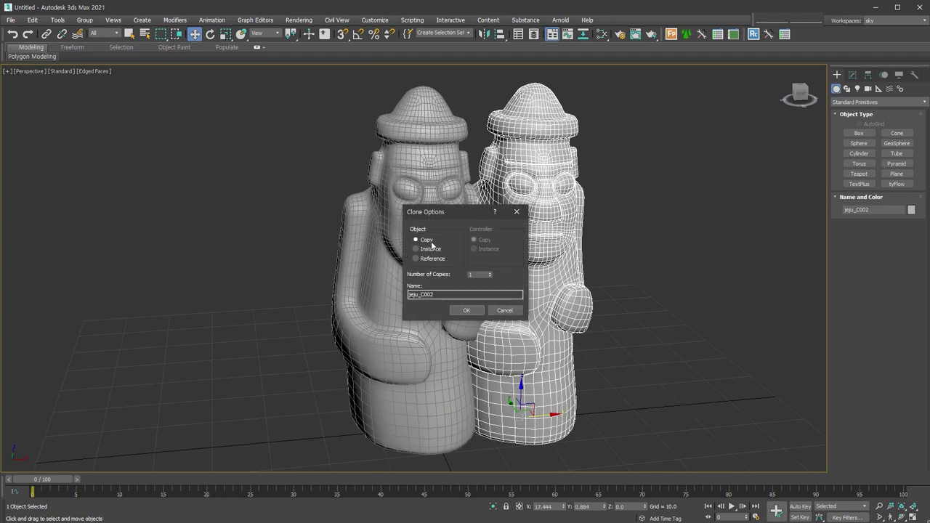
click(492, 310)
key(ctrl+v)
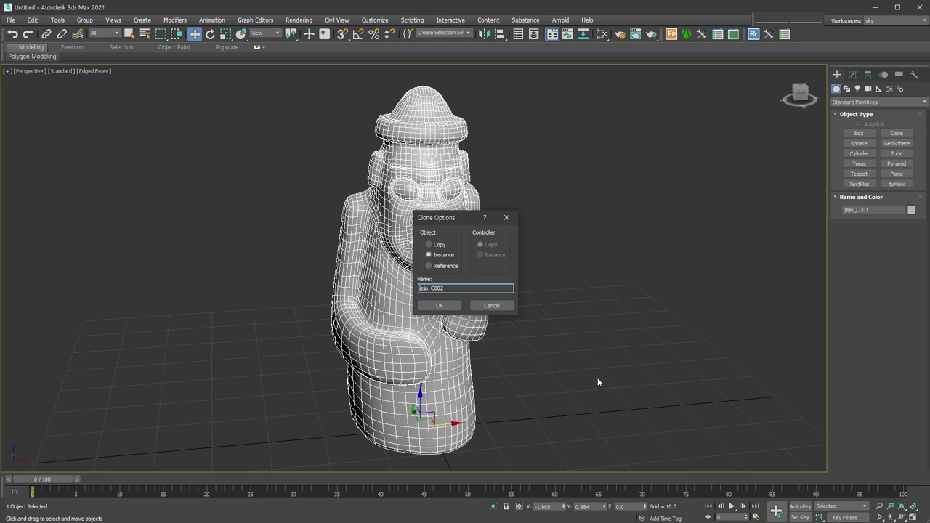
click(501, 306)
Reselect the jeju_C001 statue and recentre it in the view.
click(559, 367)
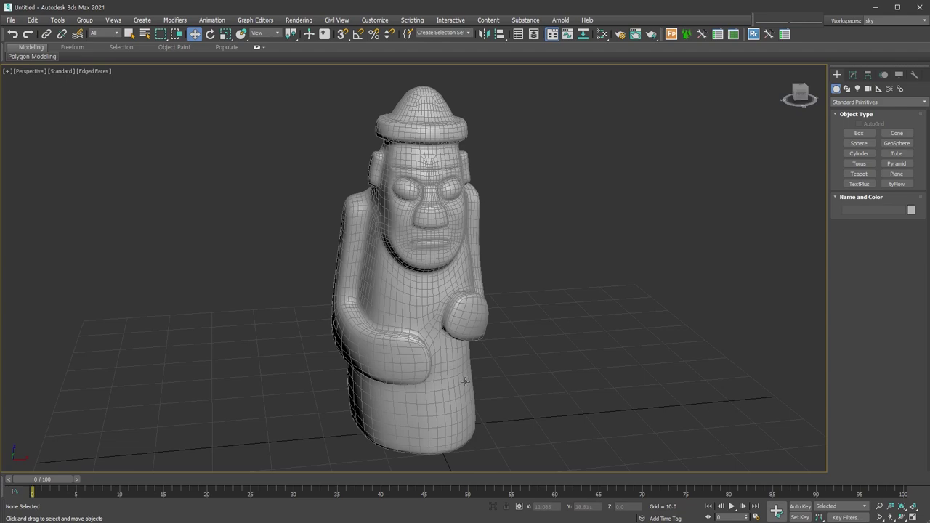
click(458, 382)
middle_drag(457, 381, 473, 361)
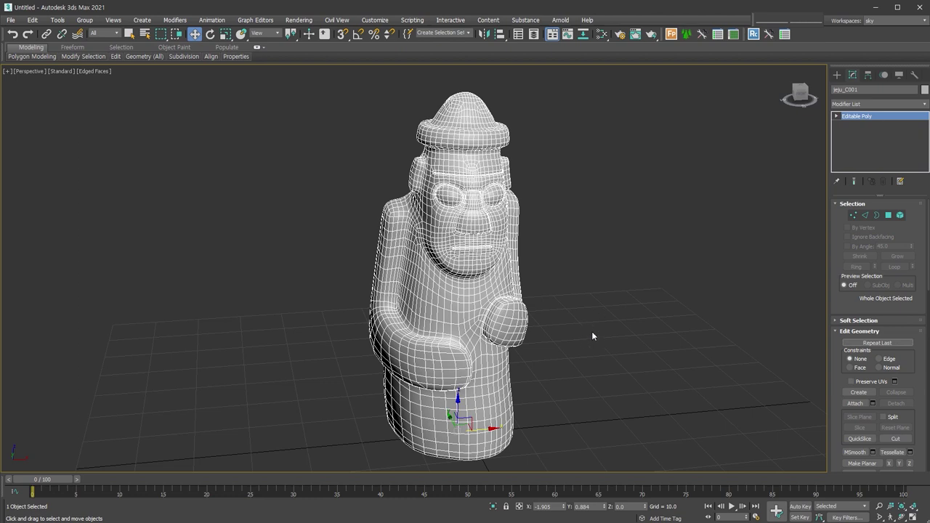
Switch the statue to Polygon level and select the polygon ring around its body.
scroll(514, 325, up, 3)
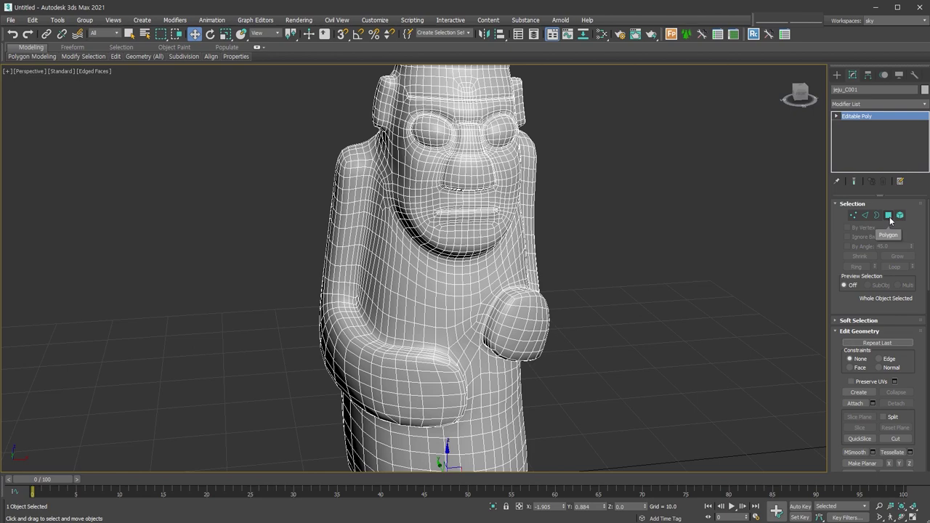
click(888, 215)
scroll(477, 288, up, 3)
click(475, 244)
shift+click(448, 249)
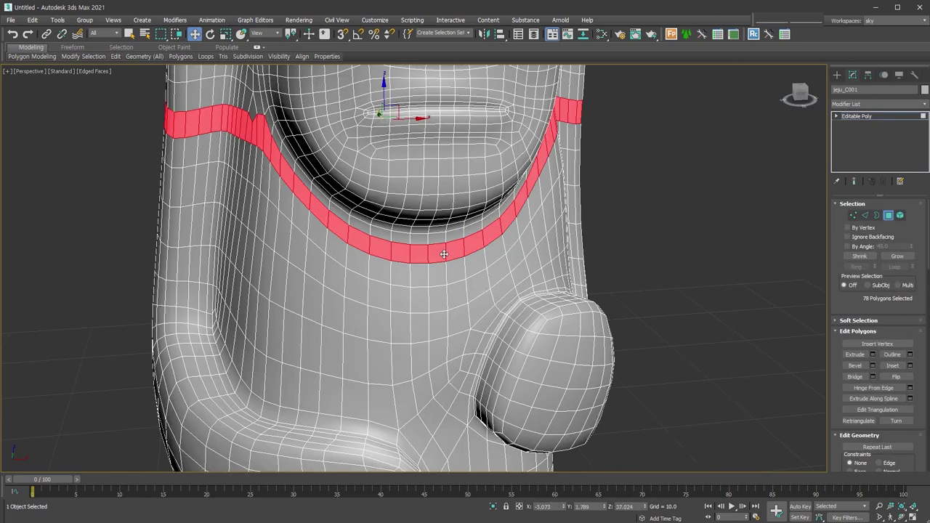
Grow a polygon below the face into a body loop twice, clearing the selection each time.
click(469, 247)
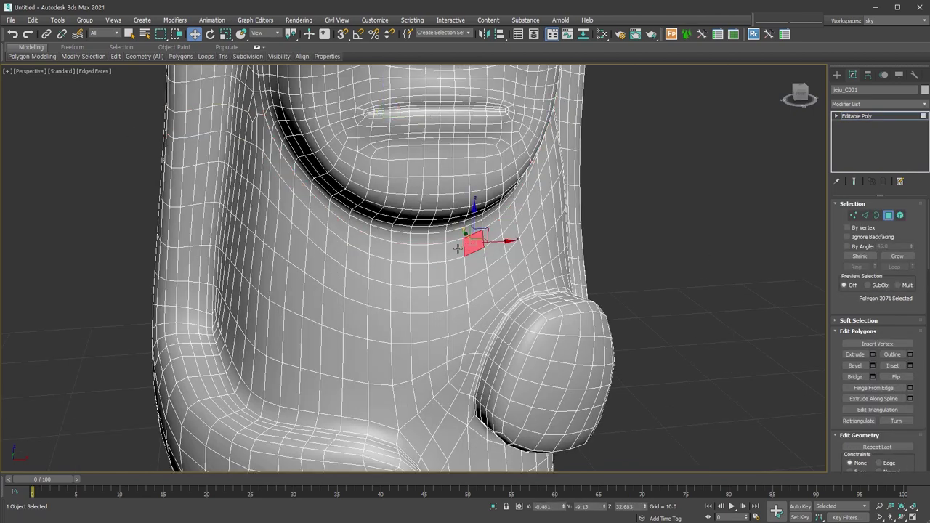
shift+click(455, 248)
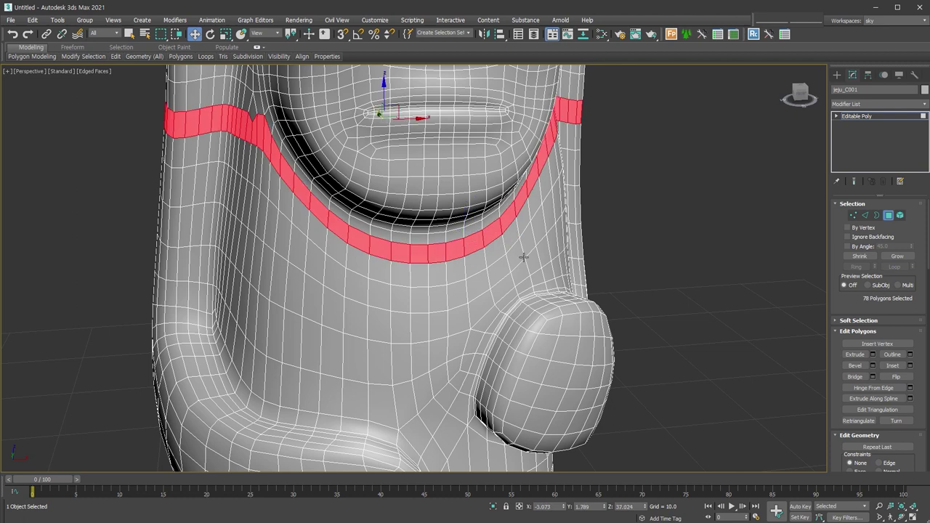
click(746, 277)
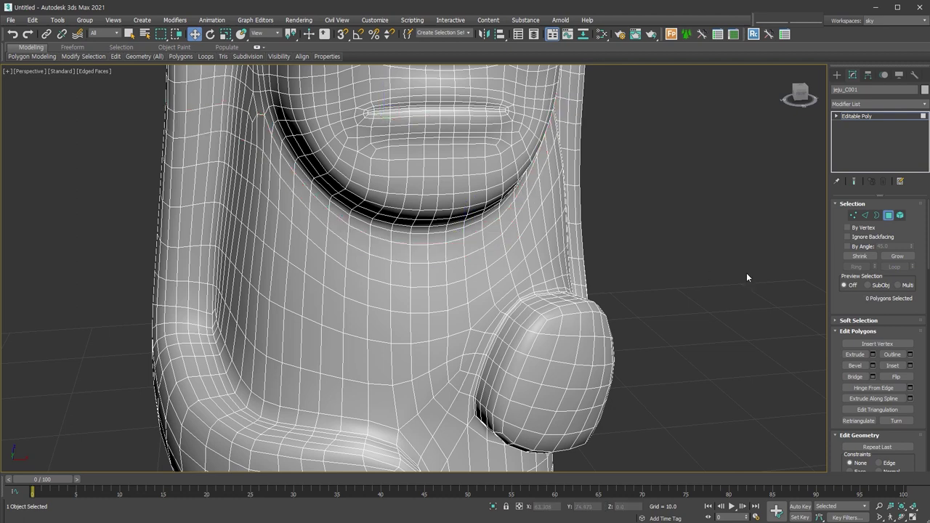
click(467, 245)
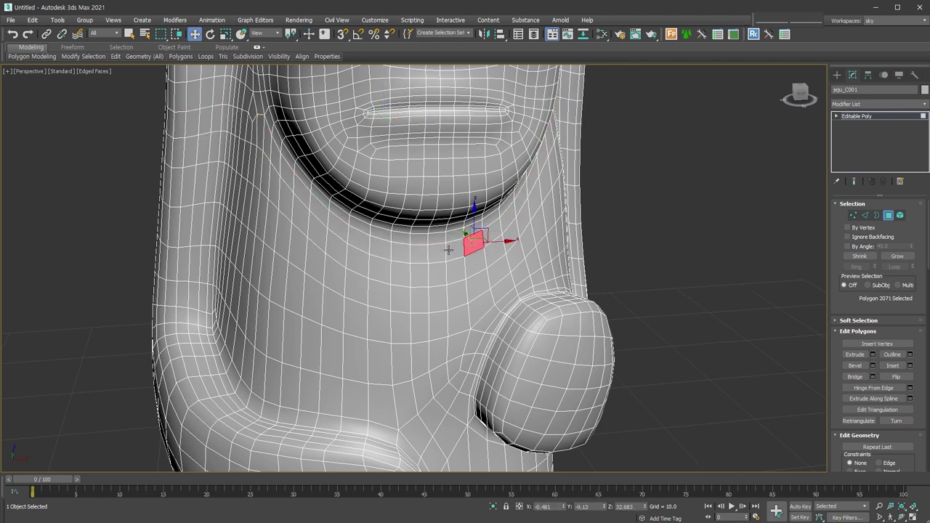
shift+click(451, 249)
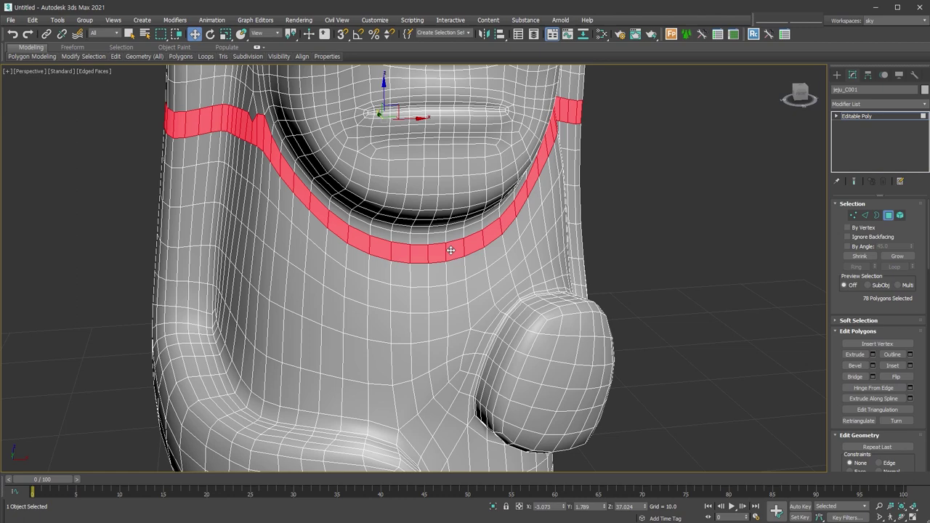
click(785, 267)
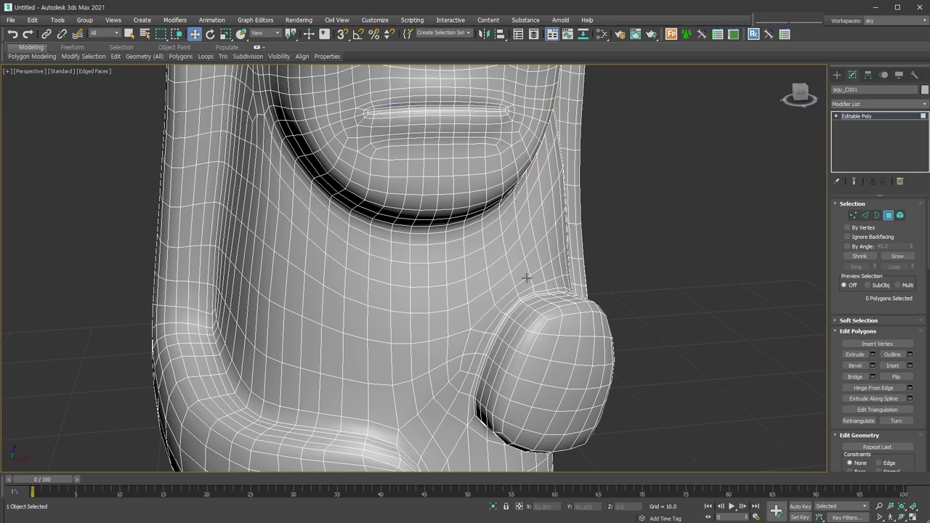
scroll(422, 276, down, 6)
mouse_move(531, 316)
alt+middle_down()
mouse_move(477, 267)
mouse_move(484, 304)
alt+middle_up()
drag(594, 363, 468, 355)
alt+middle_drag(532, 365, 534, 437)
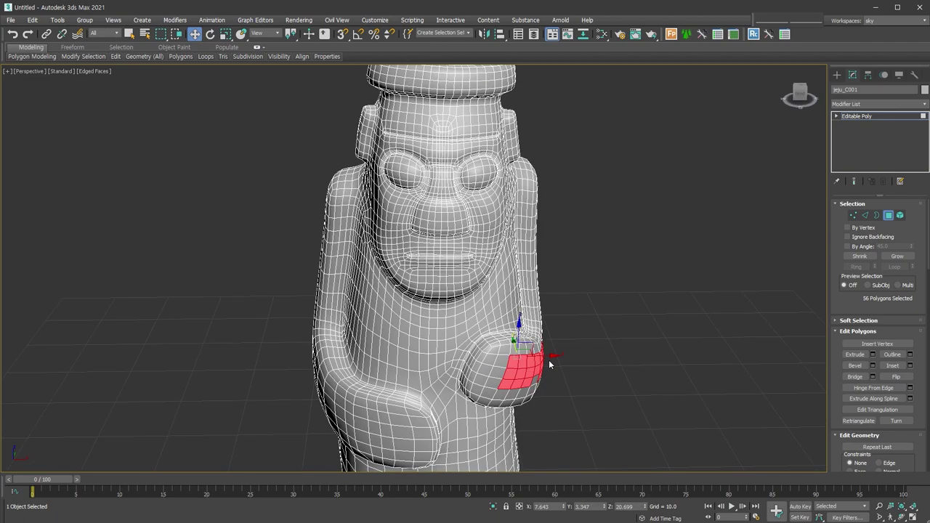
drag(509, 305, 634, 384)
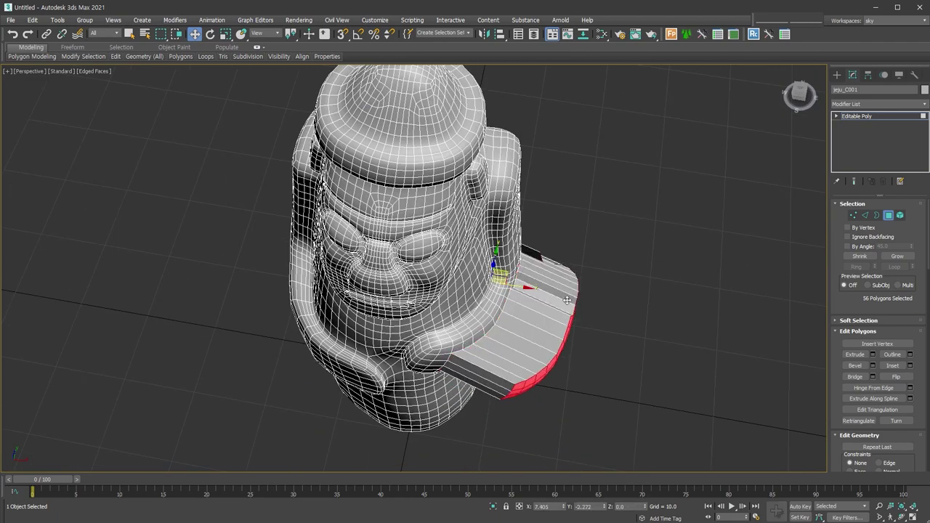
mouse_move(634, 384)
alt+middle_down()
mouse_move(603, 325)
mouse_move(627, 329)
mouse_move(635, 383)
alt+middle_up()
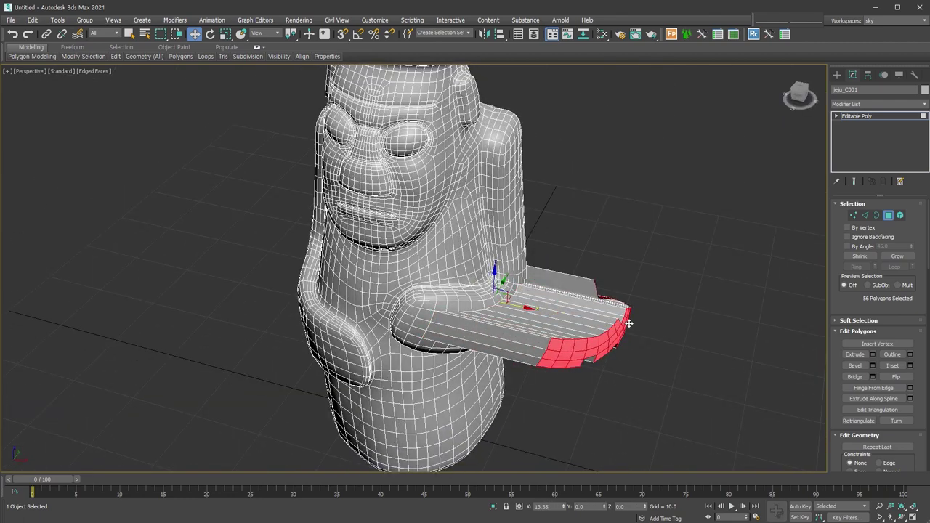
click(556, 348)
click(489, 338)
alt+middle_drag(489, 338, 669, 369)
scroll(288, 258, up, 2)
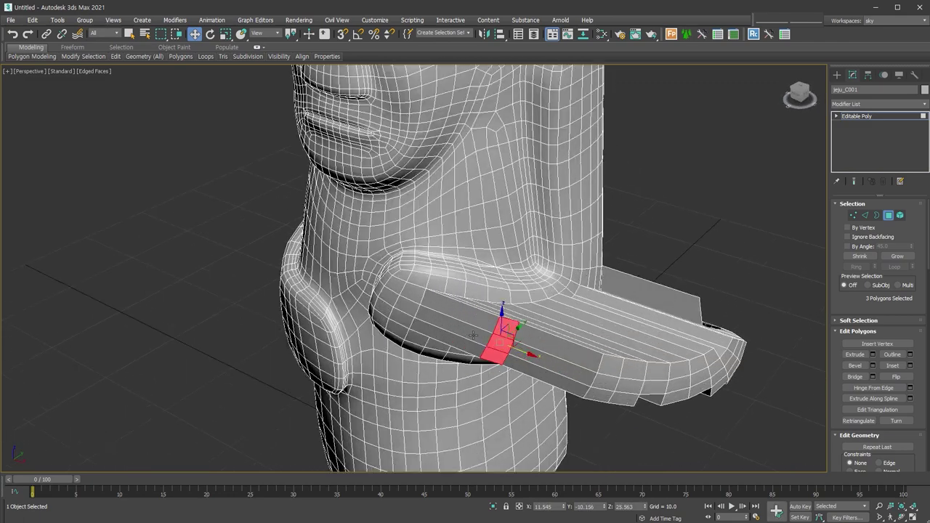
scroll(288, 258, up, 4)
alt+click(289, 258)
click(407, 236)
ctrl+click(393, 269)
ctrl+click(411, 286)
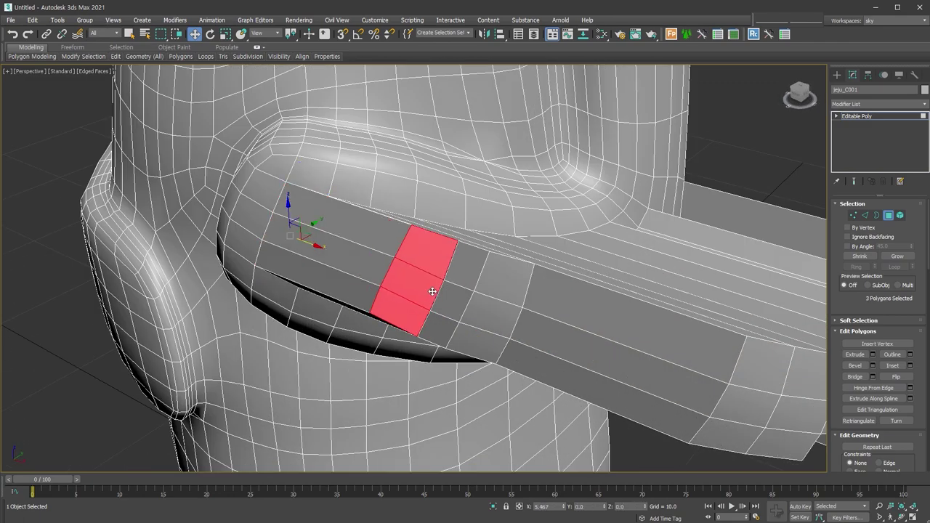
alt+middle_drag(412, 287, 463, 306)
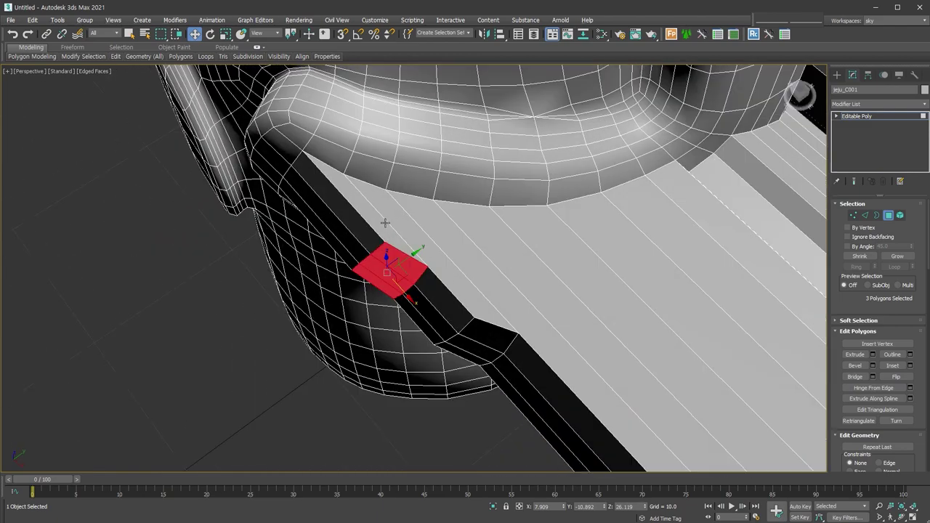
mouse_move(385, 222)
alt+middle_down()
mouse_move(542, 197)
mouse_move(533, 269)
alt+middle_up()
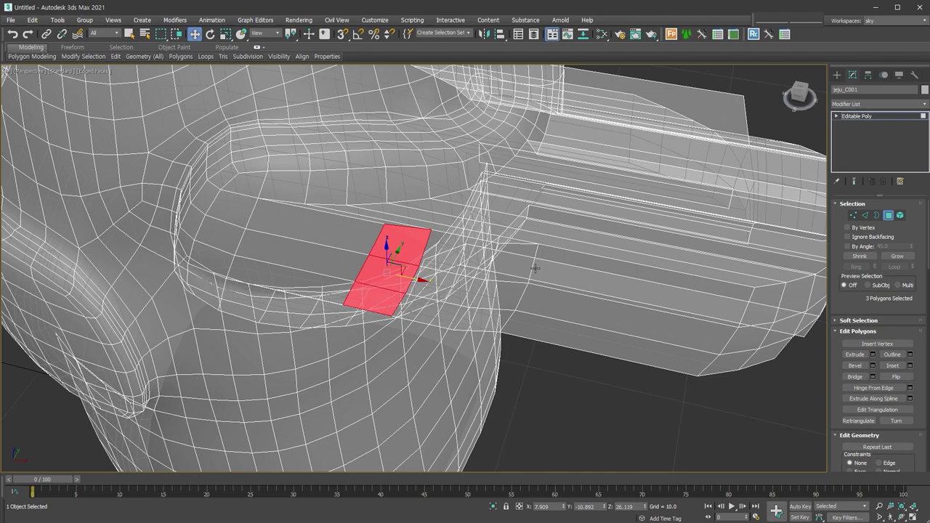
scroll(535, 269, down, 3)
alt+middle_drag(535, 269, 649, 275)
key(ctrl+Page_Down)
key(ctrl+z)
key(ctrl+z)
key(ctrl+z)
key(ctrl+z)
key(ctrl+z)
mouse_move(649, 280)
alt+middle_down()
mouse_move(590, 263)
mouse_move(582, 339)
alt+middle_up()
key(ctrl+z)
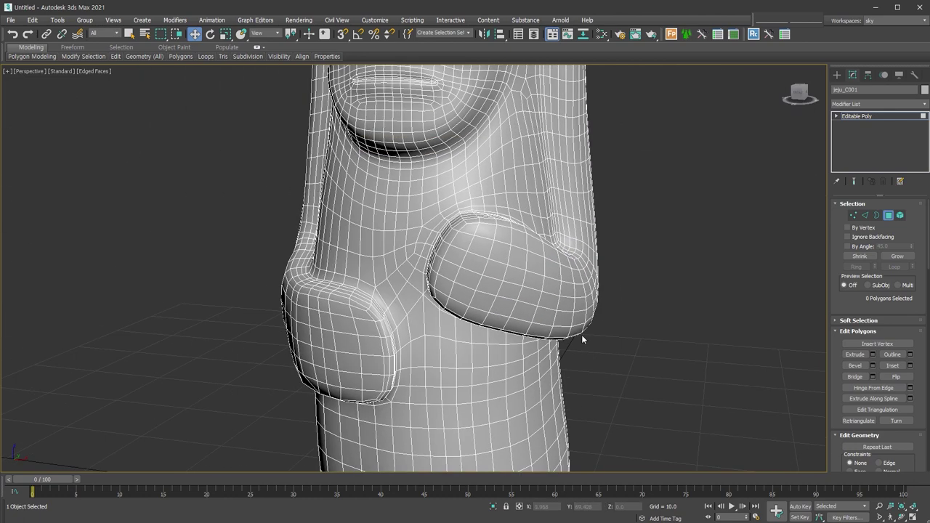
Zoom the viewport out and back in, then exit Polygon level with the 4 key.
scroll(609, 327, down, 2)
scroll(625, 318, down, 4)
scroll(658, 313, down, 2)
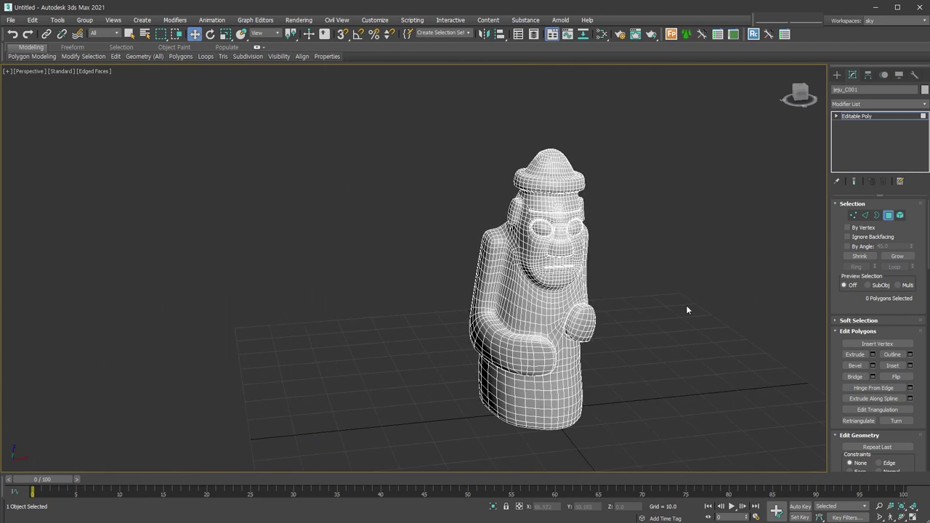
scroll(633, 322, up, 3)
scroll(621, 327, up, 1)
key(4)
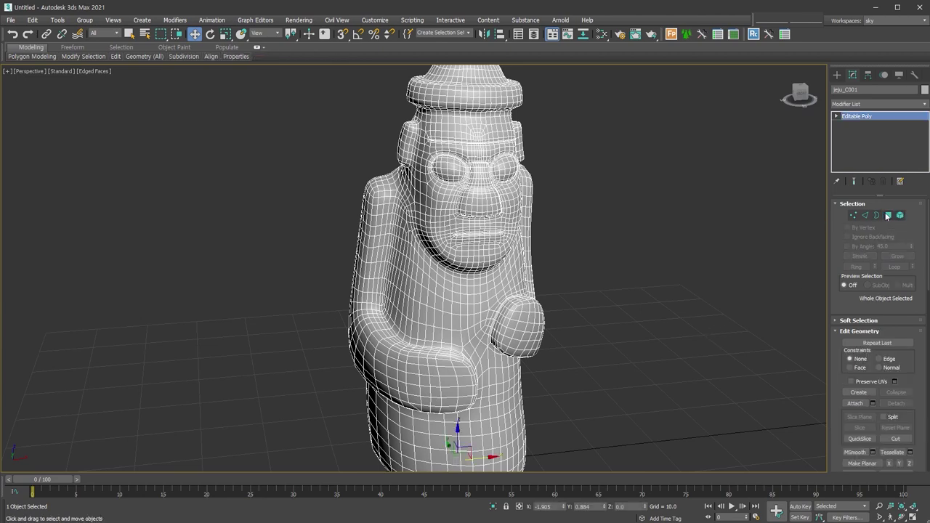
At Polygon level, select the hat's polygons, excluding the band beneath it.
click(888, 215)
mouse_move(706, 233)
alt+middle_down()
mouse_move(540, 204)
mouse_move(381, 105)
alt+middle_up()
drag(365, 98, 596, 180)
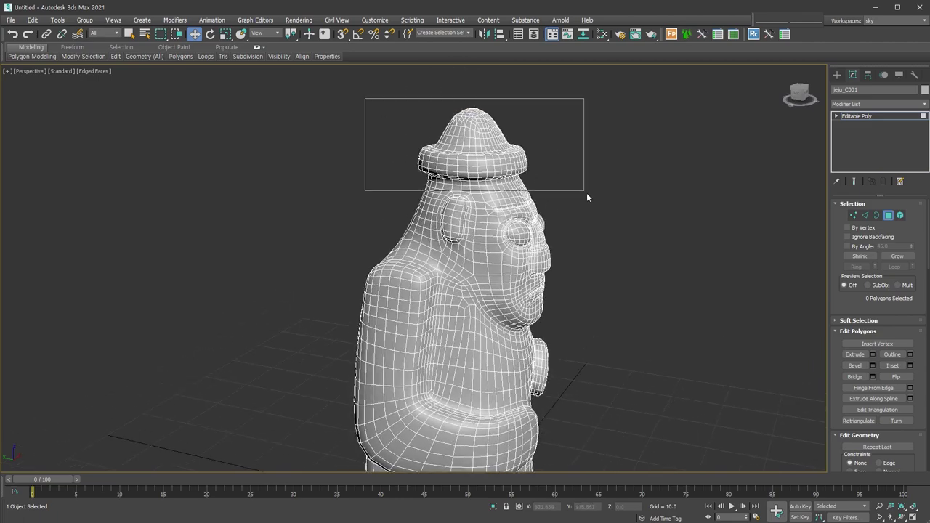
alt+middle_drag(596, 181, 576, 227)
alt+middle_drag(556, 218, 591, 218)
alt+drag(591, 218, 364, 172)
alt+middle_drag(571, 202, 507, 193)
alt+drag(592, 207, 405, 164)
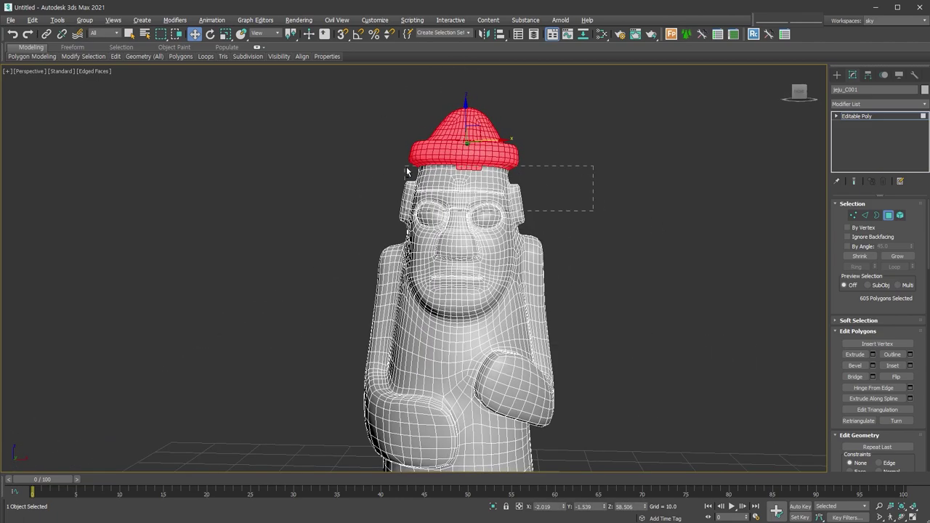
mouse_move(407, 167)
alt+middle_down()
mouse_move(530, 167)
mouse_move(481, 143)
alt+middle_up()
Move the hat right and undo, then Shift-drag a copy of the hat rightward.
drag(481, 142, 720, 162)
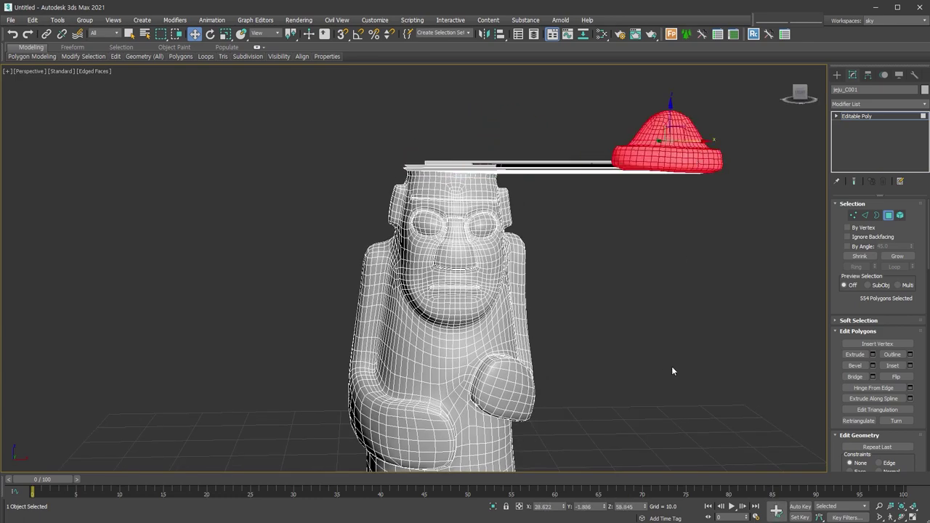
key(ctrl+z)
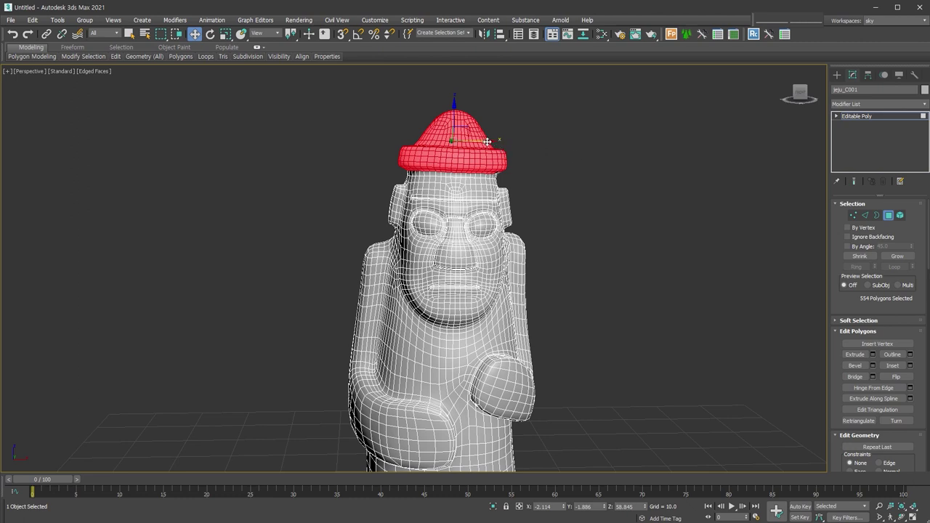
shift+drag(487, 141, 659, 140)
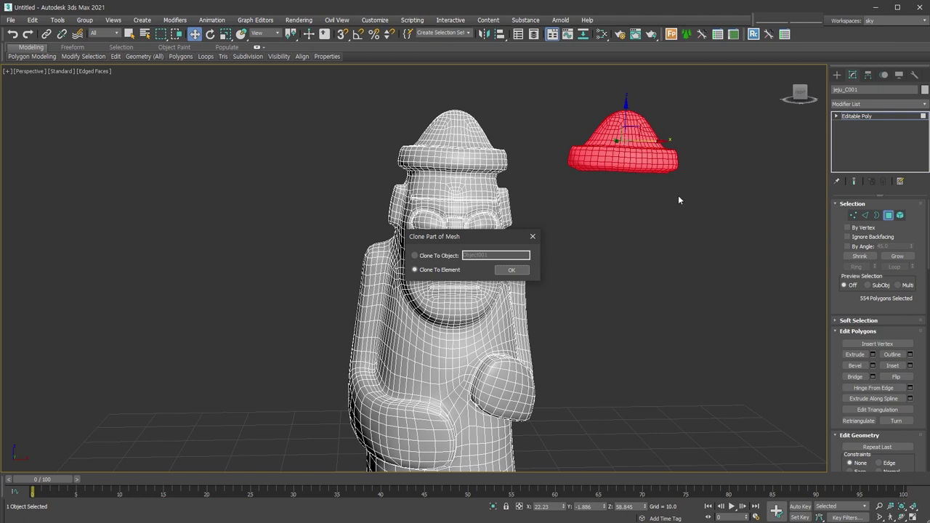
Clone the right hat copy as a separate object.
click(434, 258)
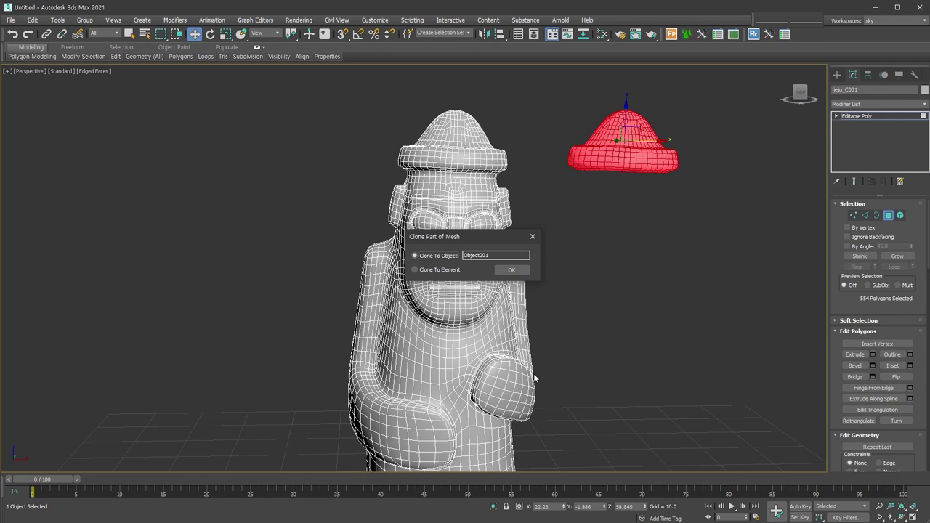
double_click(479, 255)
click(511, 270)
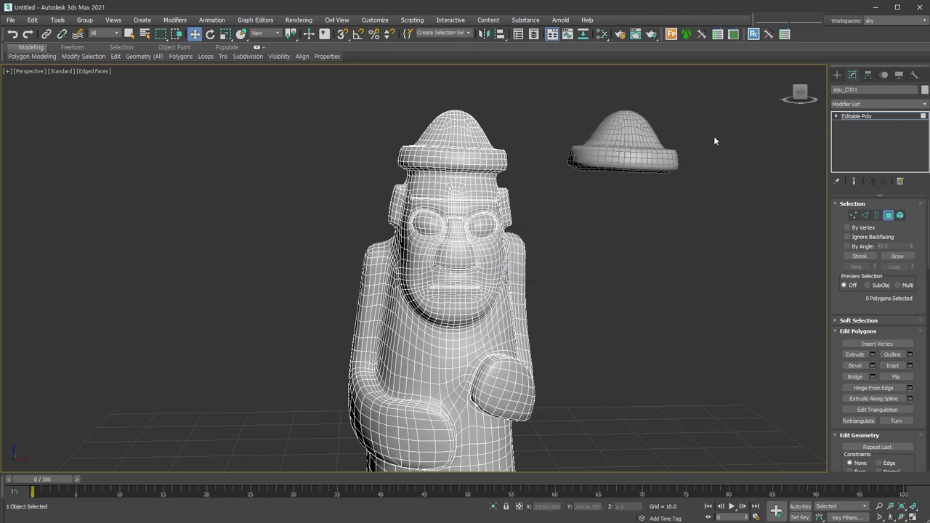
Shift-drag a second hat copy left as a statue element, then exit Polygon level.
drag(315, 93, 577, 171)
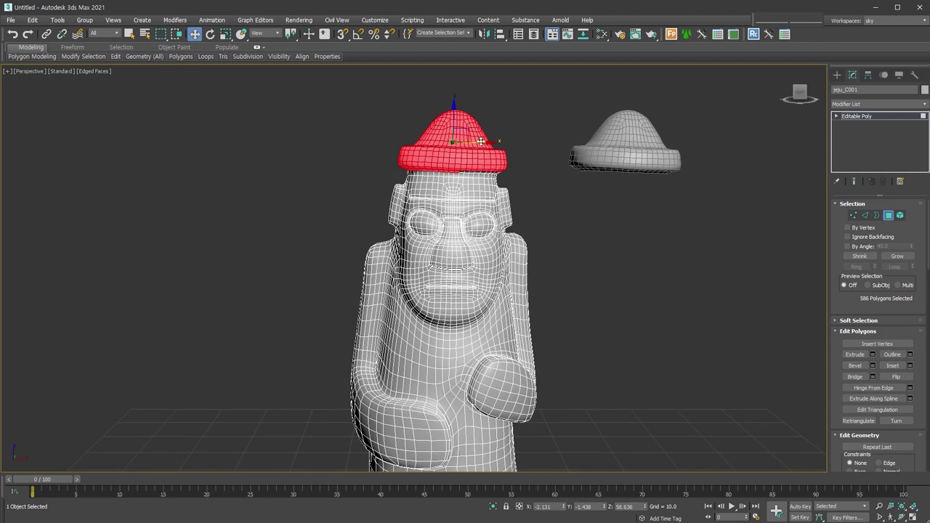
shift+drag(483, 142, 301, 143)
click(449, 274)
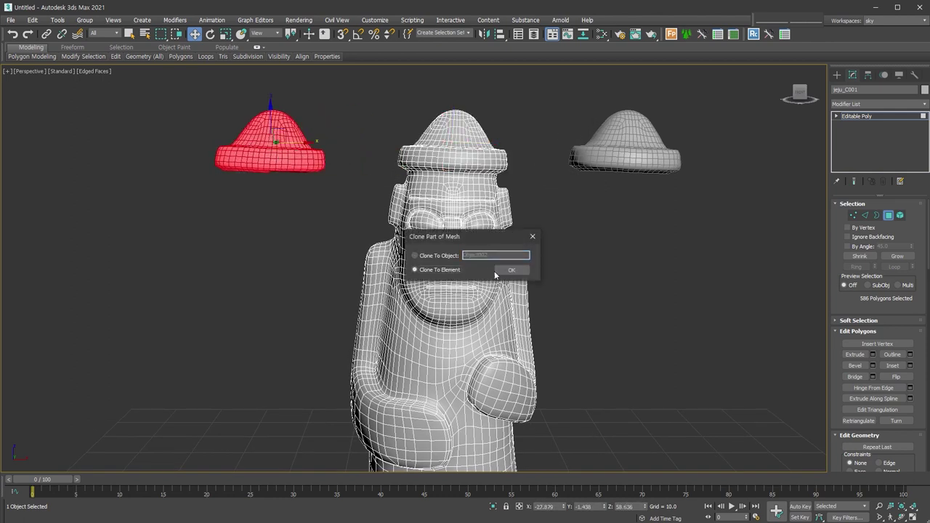
click(511, 272)
click(647, 296)
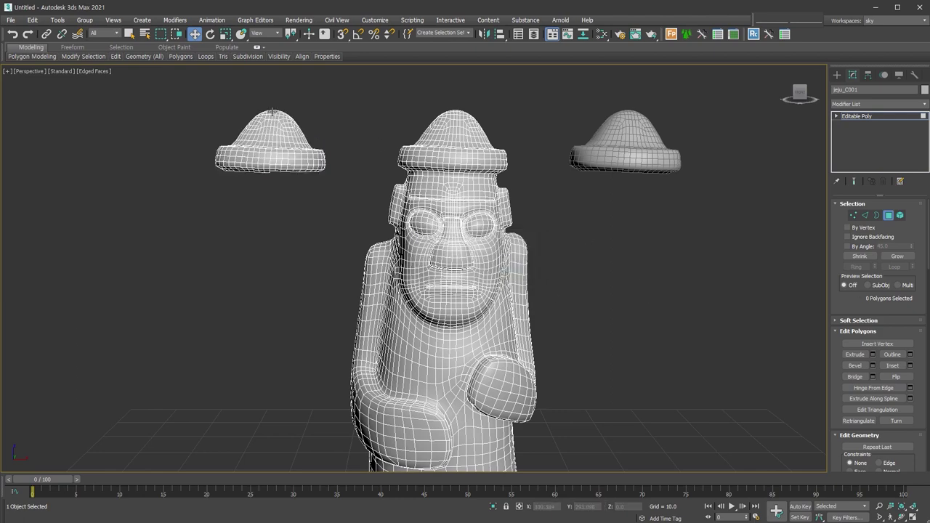
click(888, 215)
drag(456, 330, 482, 331)
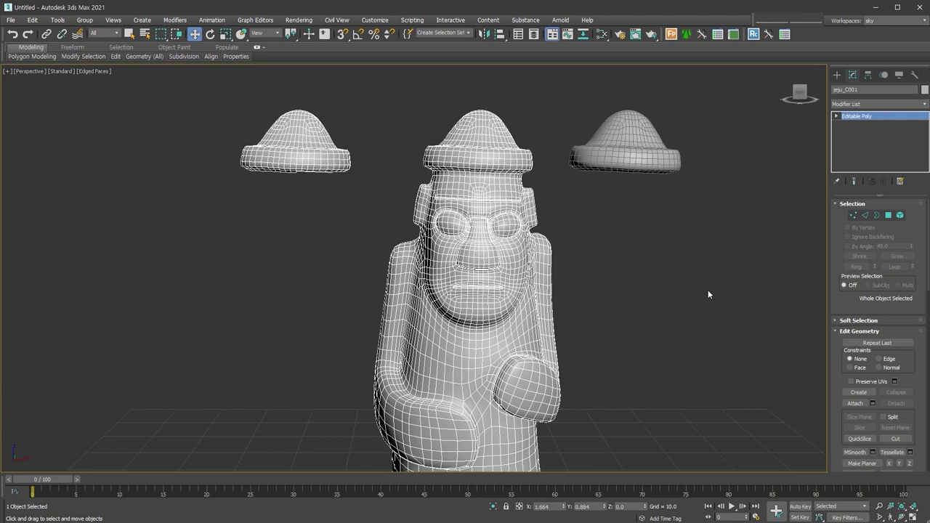
Switch to Edge level while orbiting the statue, then return to Polygon level.
key(2)
mouse_move(708, 295)
alt+middle_down()
mouse_move(648, 345)
mouse_move(637, 324)
alt+middle_up()
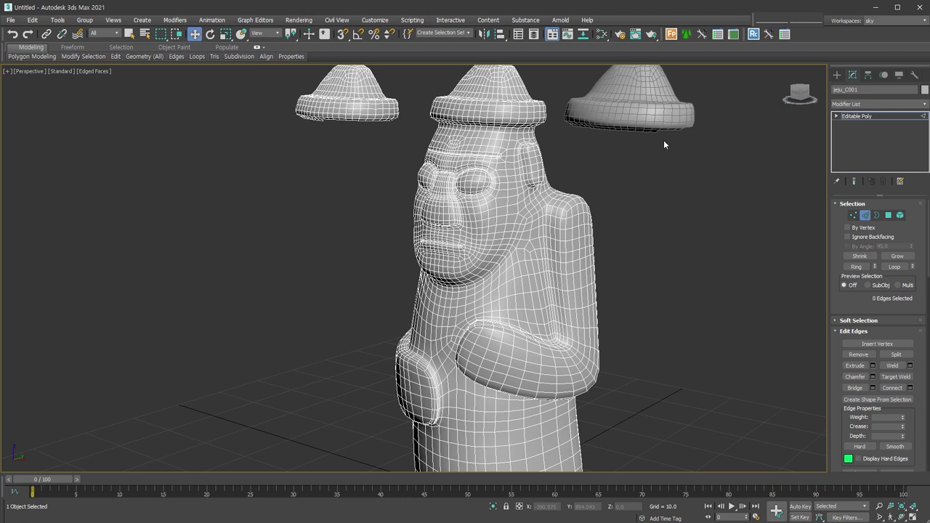
click(888, 215)
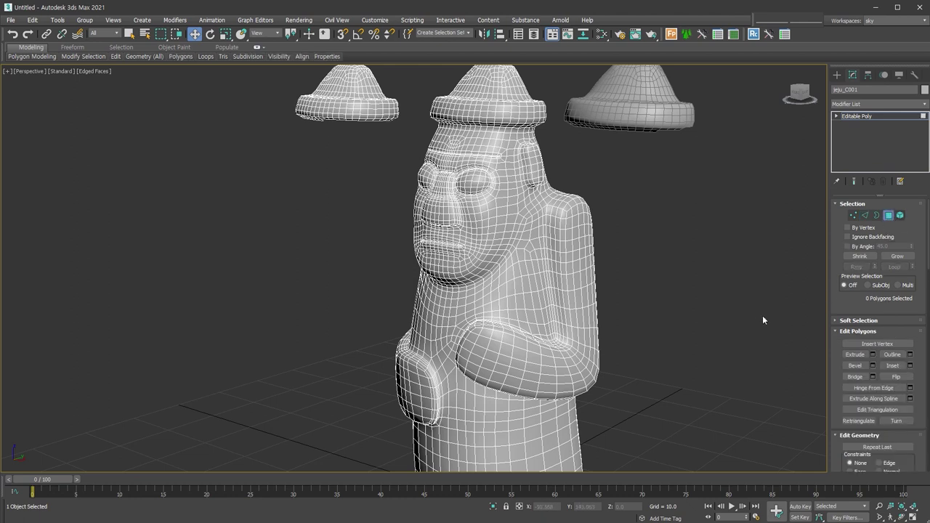